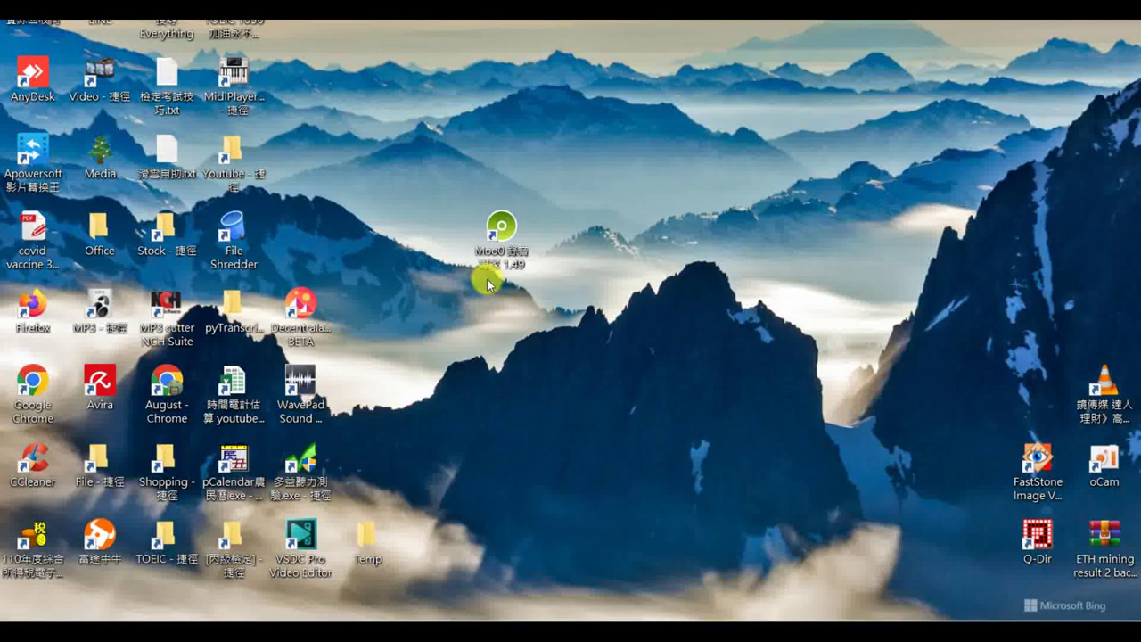
# Launch the Q-Dir file manager and browse to the MP3 folder on drive D
pyautogui.doubleClick(1032, 538)
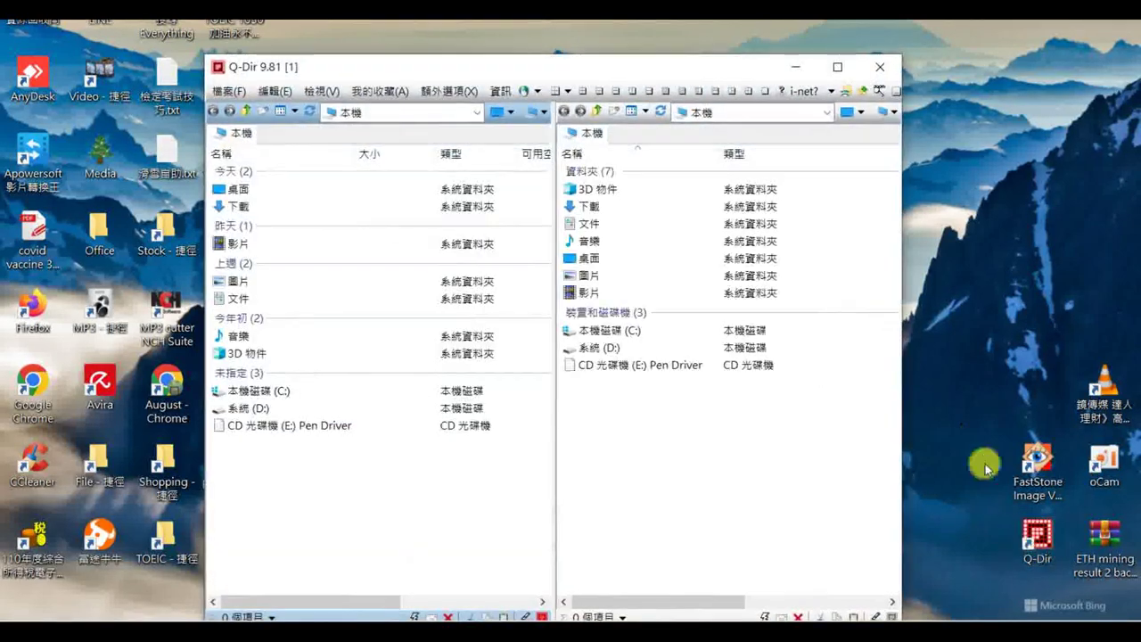
pyautogui.doubleClick(252, 407)
pyautogui.click(268, 406)
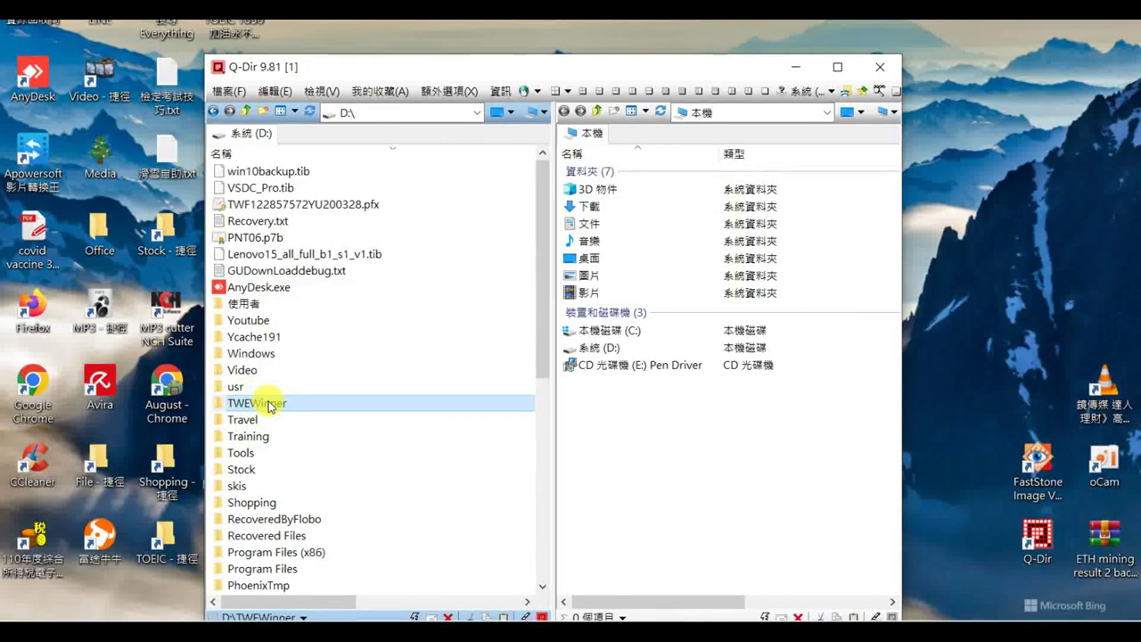
pyautogui.scroll(-8, 268, 405)
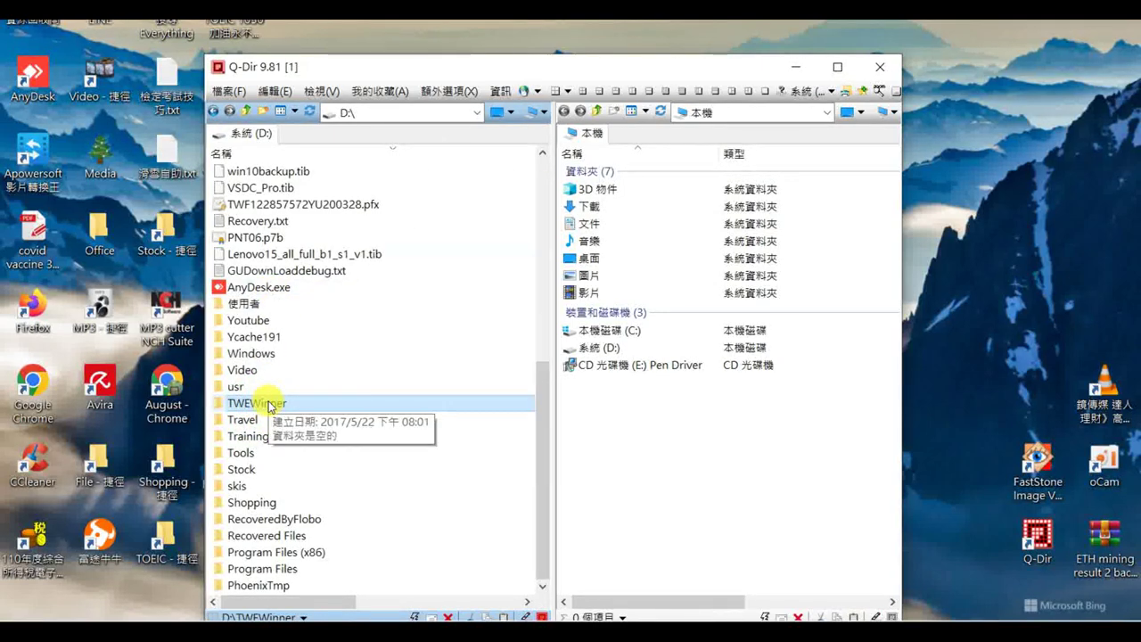
pyautogui.click(258, 274)
pyautogui.doubleClick(259, 274)
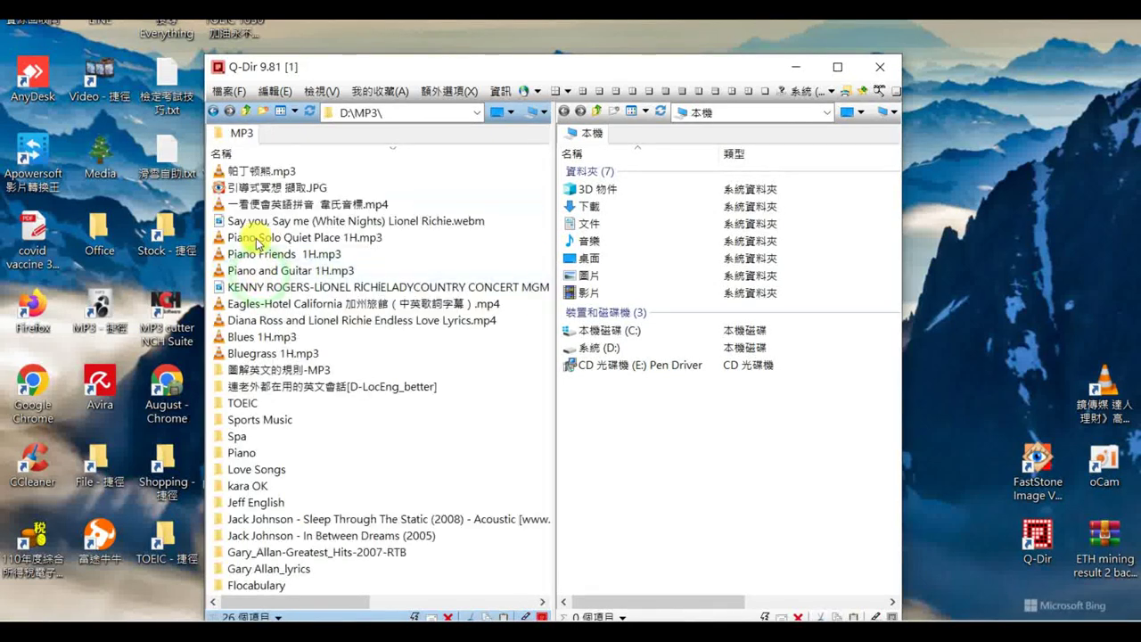
# Go into TOEIC, open the 多益新制黃金團隊 Final folder and play 白噪音_T05.mp3 in VLC
pyautogui.doubleClick(258, 401)
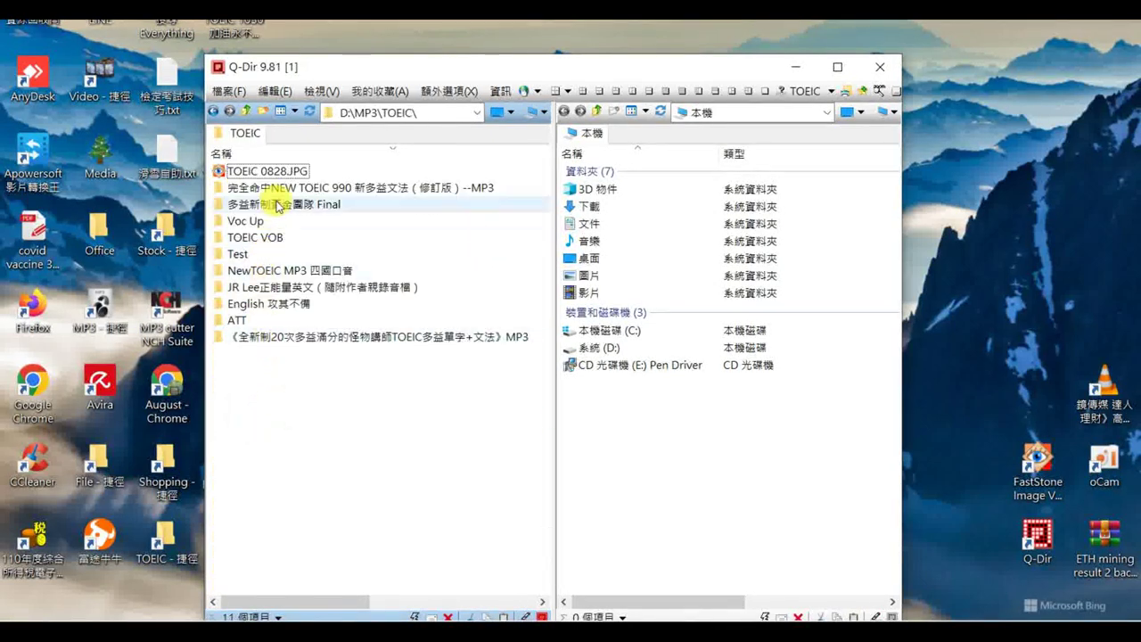
pyautogui.click(297, 205)
pyautogui.doubleClick(297, 205)
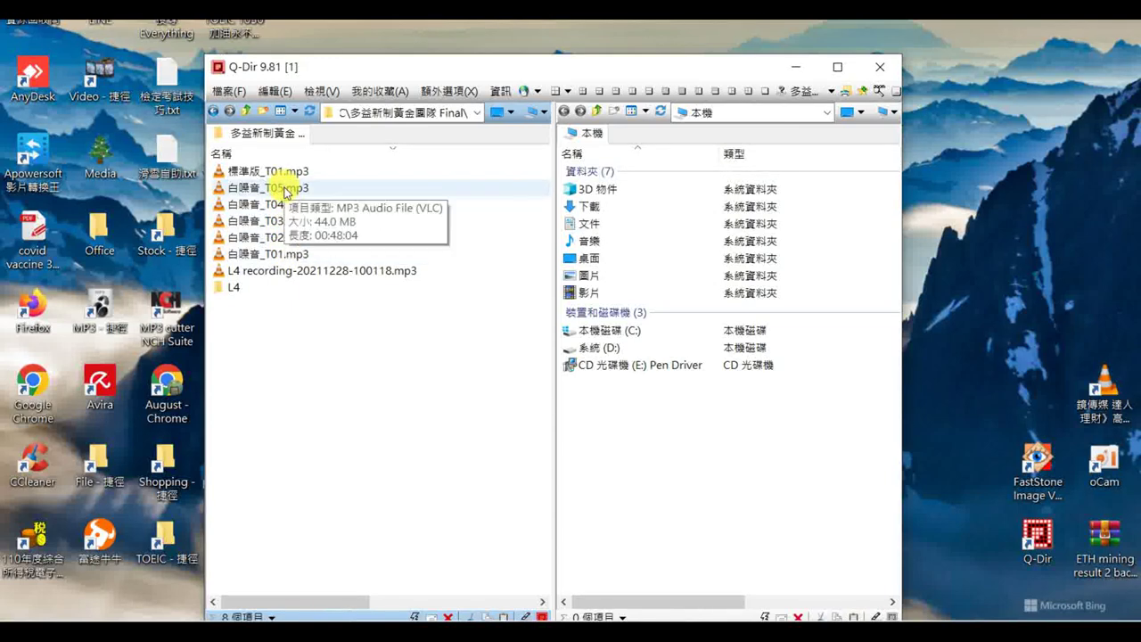
pyautogui.click(285, 195)
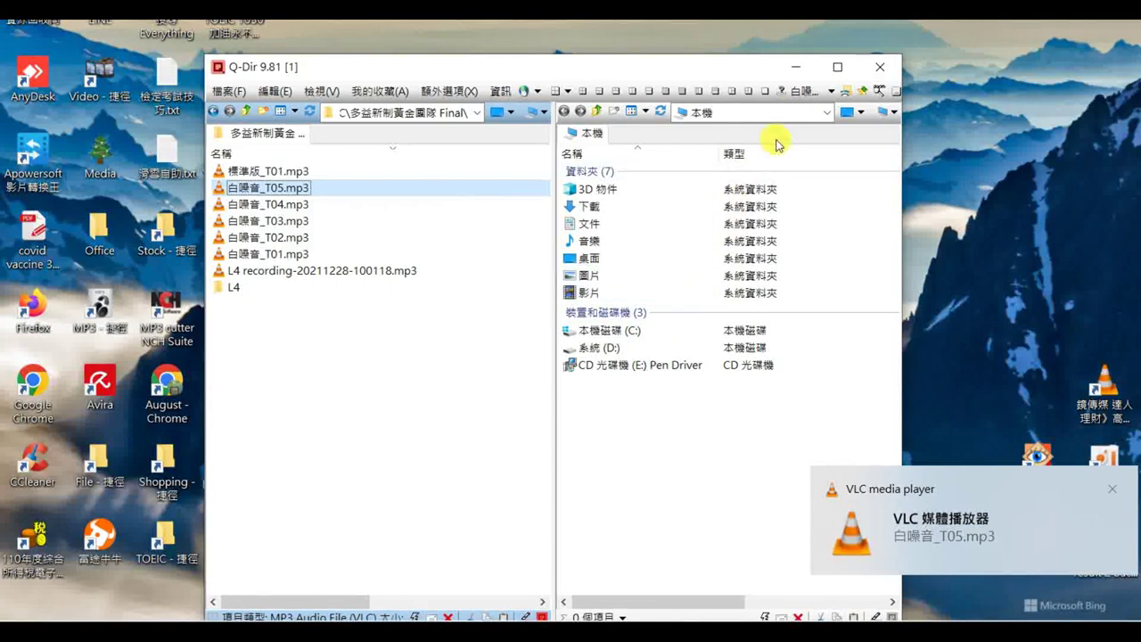
# Minimize the file manager, bring up the VLC window, move it clear of the Moo0 shortcut and pause playback
pyautogui.click(792, 71)
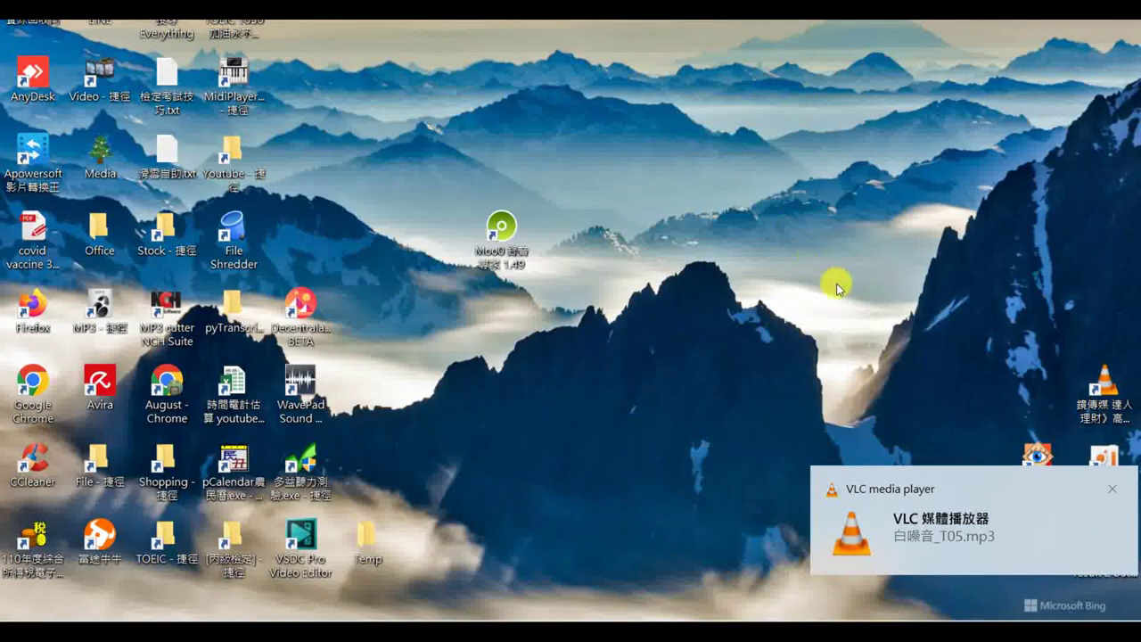
pyautogui.click(908, 493)
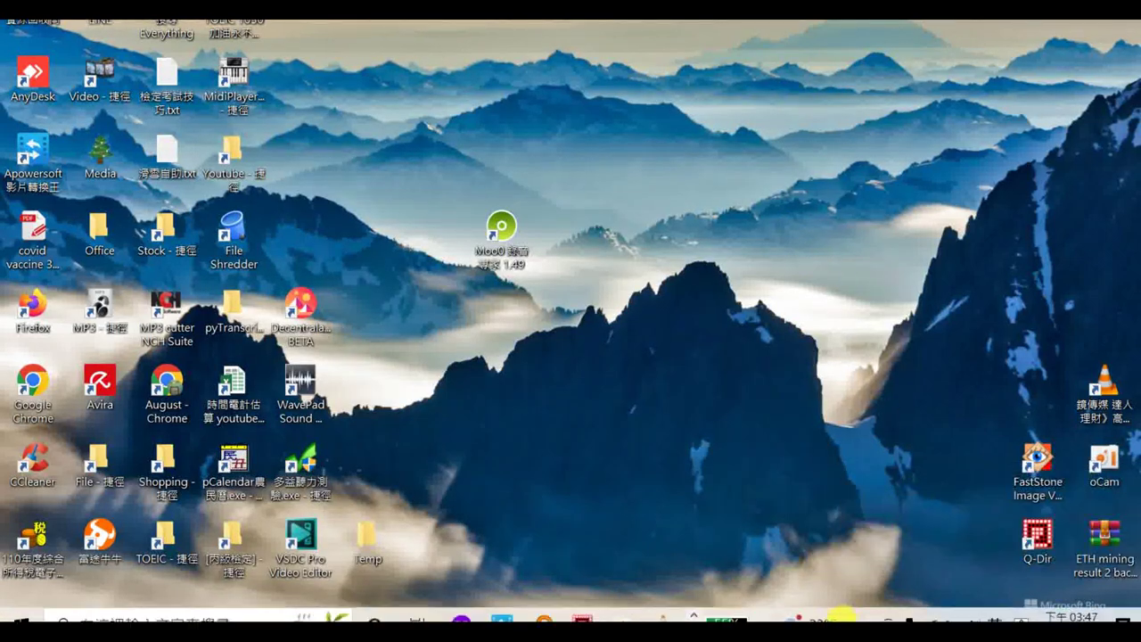
pyautogui.click(663, 603)
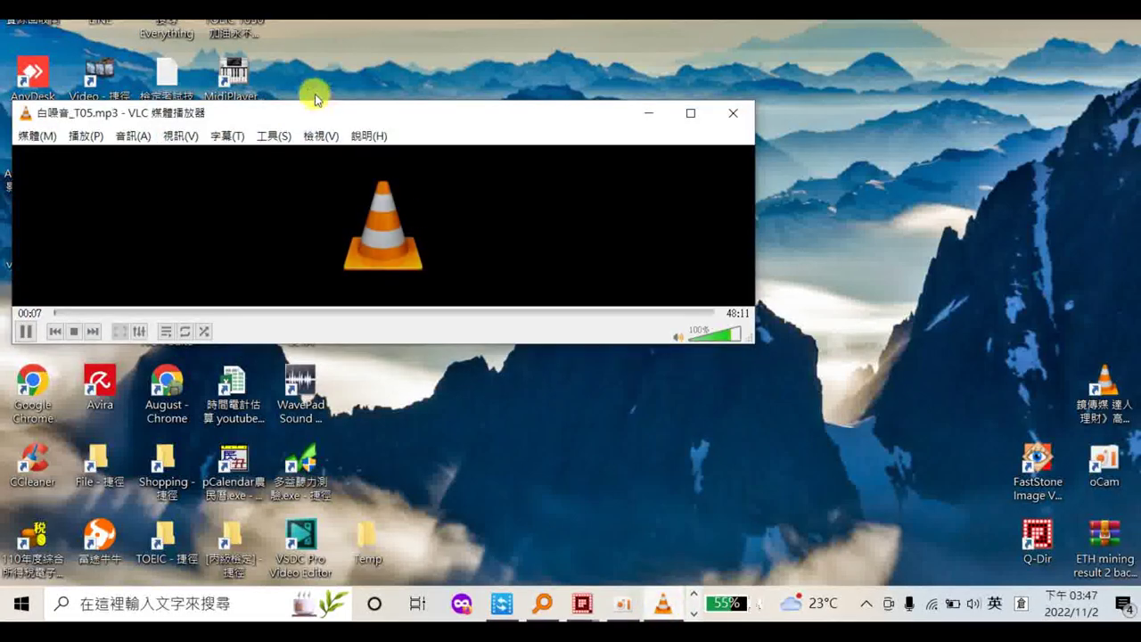
pyautogui.moveTo(244, 112); pyautogui.dragTo(808, 178)
pyautogui.click(586, 392)
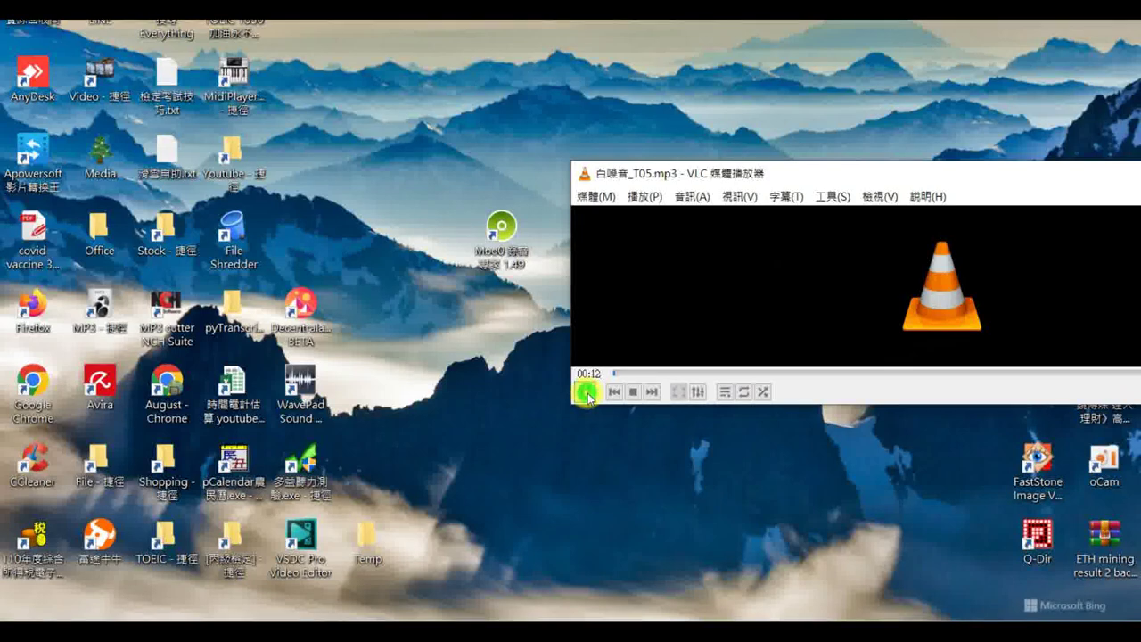
# Launch the Moo0 audio recorder and move the VLC window below it so both are accessible
pyautogui.click(508, 249)
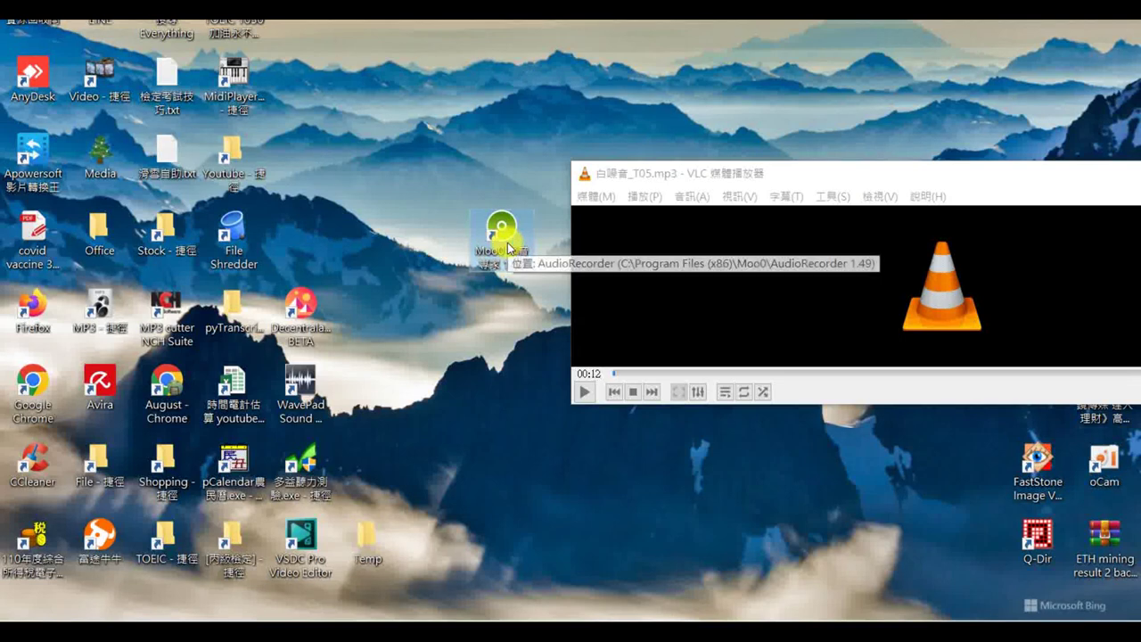
pyautogui.doubleClick(508, 249)
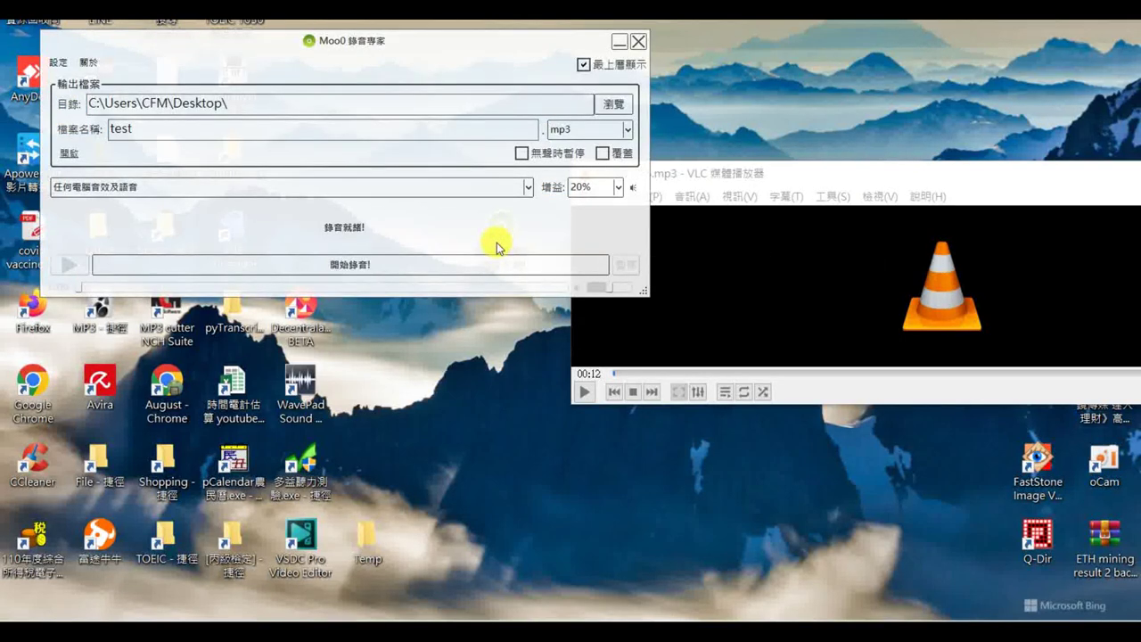
pyautogui.moveTo(692, 171); pyautogui.dragTo(615, 343)
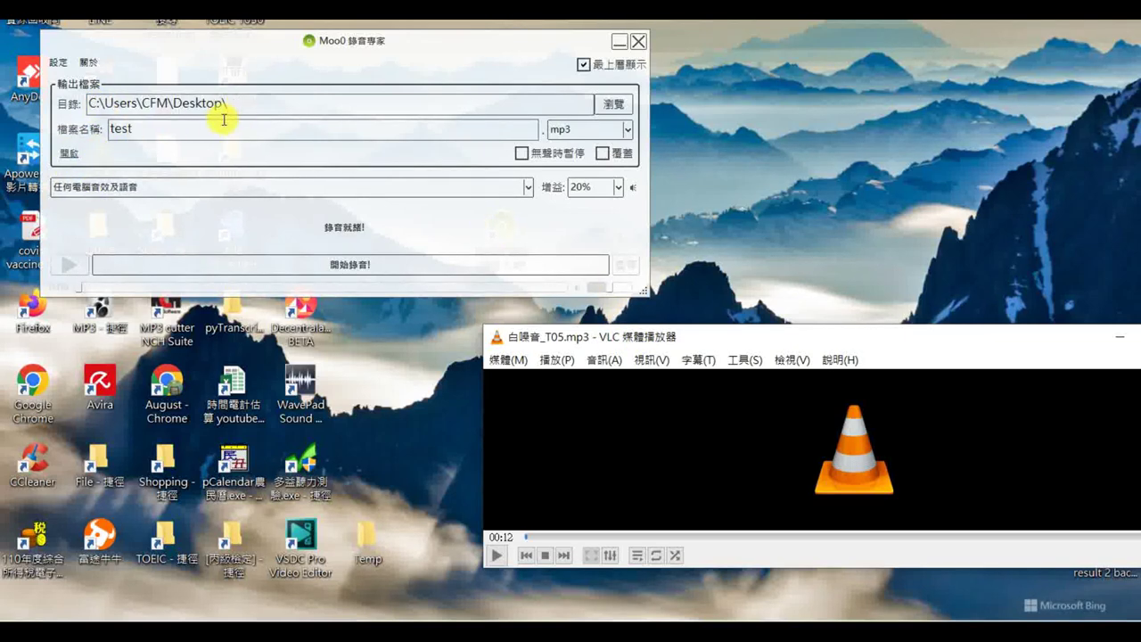
# Name the output file "Toeic Test Reivew" and review the audio source options, keeping 任何電腦音效及語音
pyautogui.doubleClick(189, 130)
pyautogui.write('Toeic T')
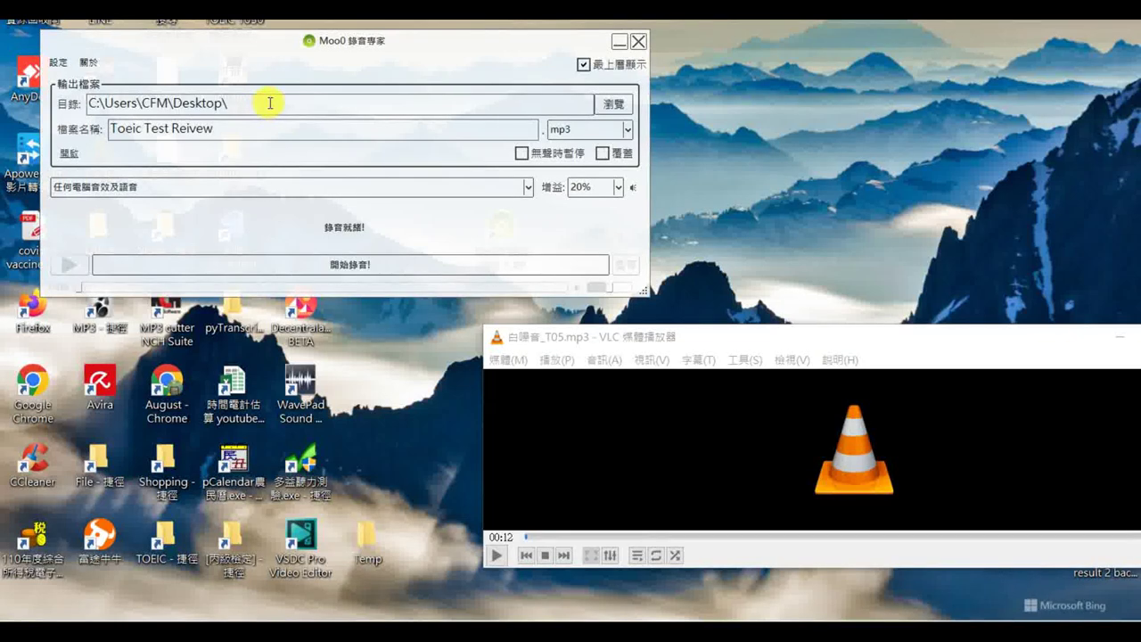
pyautogui.click(527, 187)
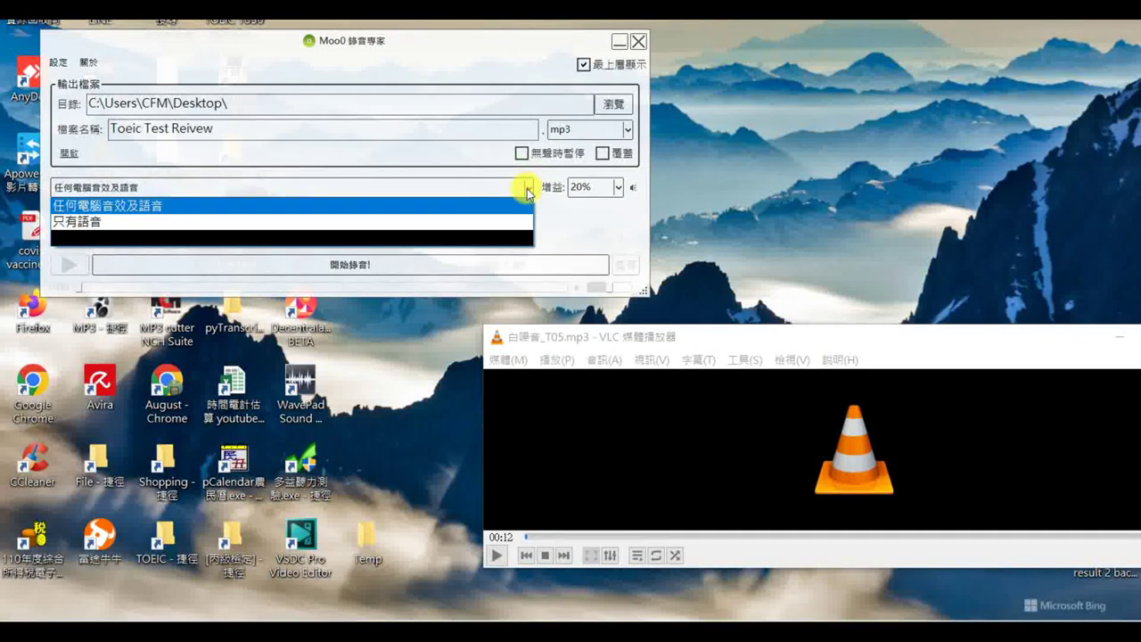
pyautogui.click(527, 190)
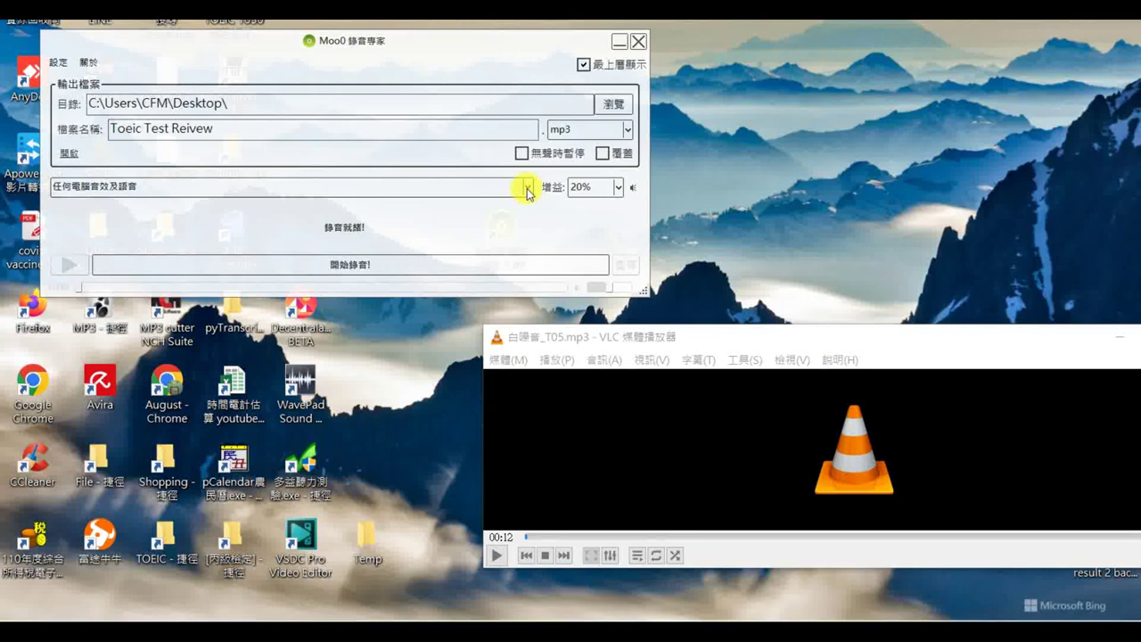
# Start the Moo0 recording and immediately pause it, adjusting the VLC window's position beside the recorder
pyautogui.moveTo(592, 337)
pyautogui.mouseDown()
pyautogui.moveTo(602, 332)
pyautogui.moveTo(577, 322)
pyautogui.mouseUp()
pyautogui.click(338, 266)
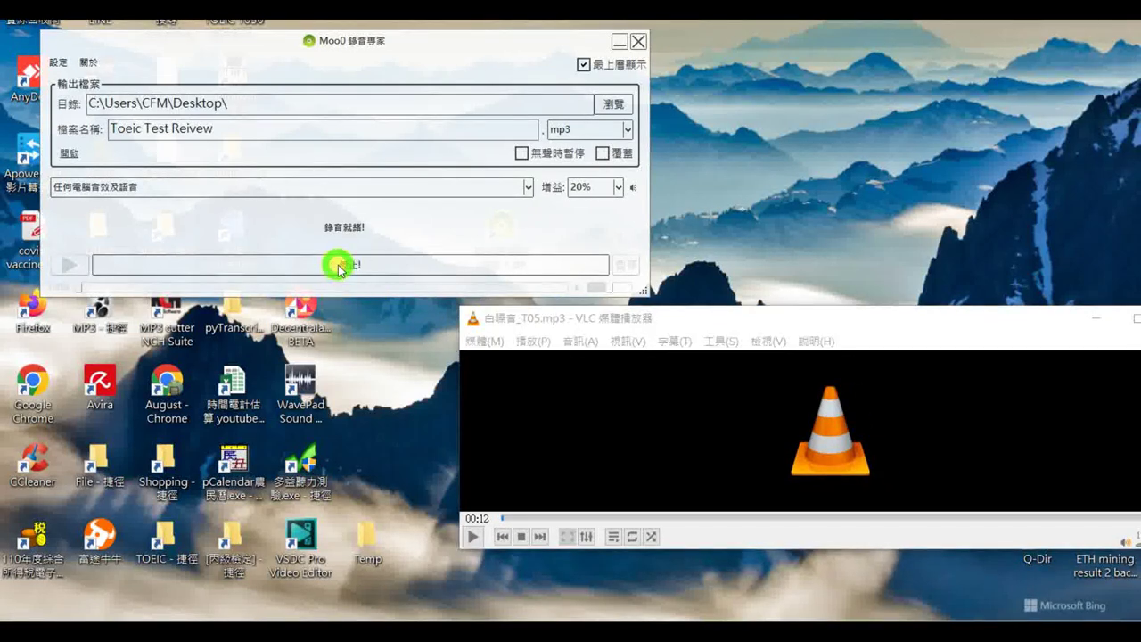
pyautogui.click(626, 265)
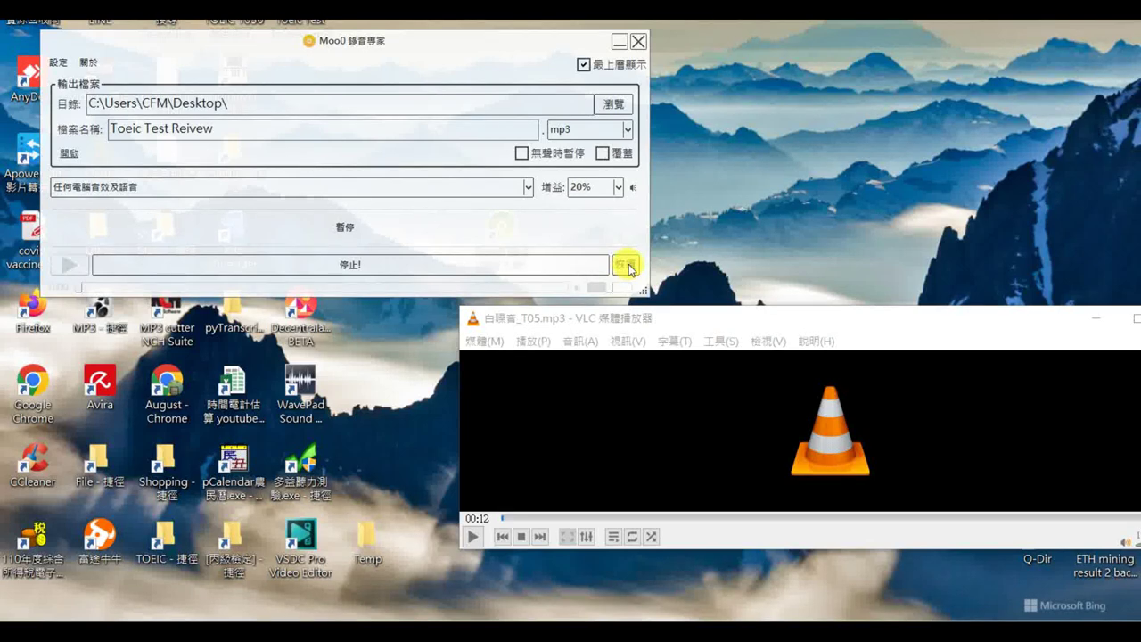
pyautogui.moveTo(669, 313); pyautogui.dragTo(645, 313)
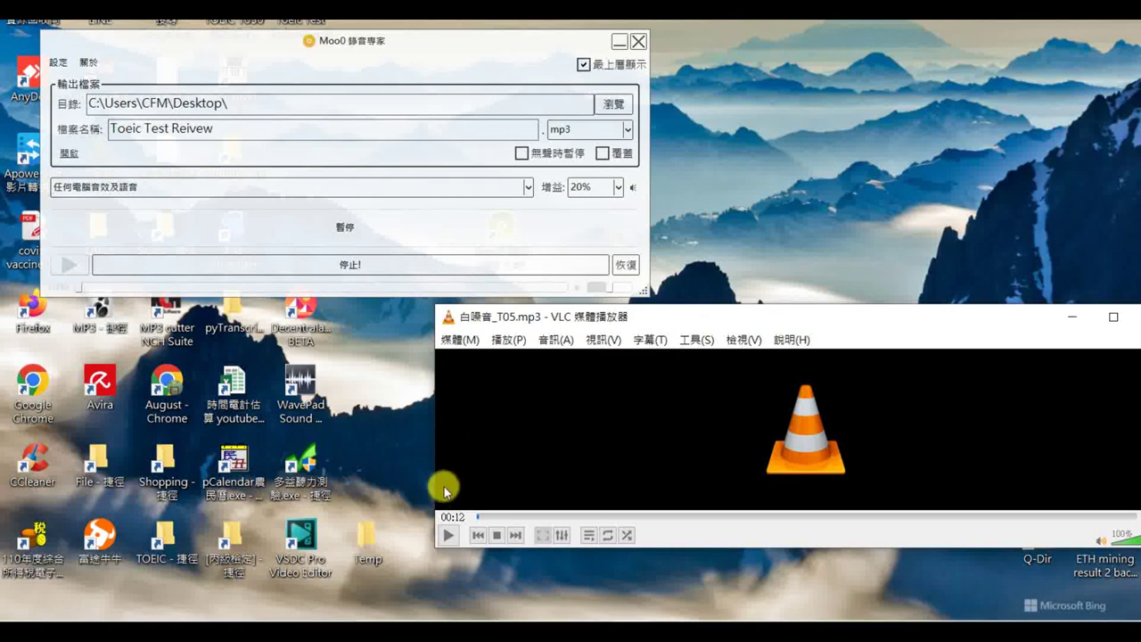
# Preview the track in VLC to find the first passage, and leave playback paused at about 01:33
pyautogui.click(481, 517)
pyautogui.click(448, 534)
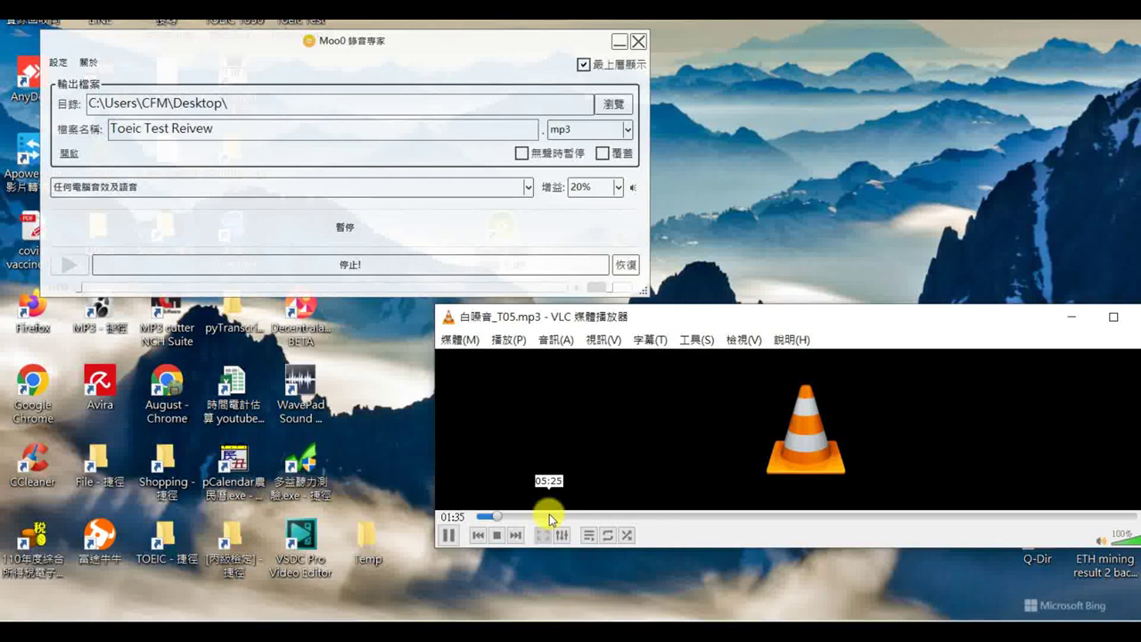
pyautogui.click(448, 535)
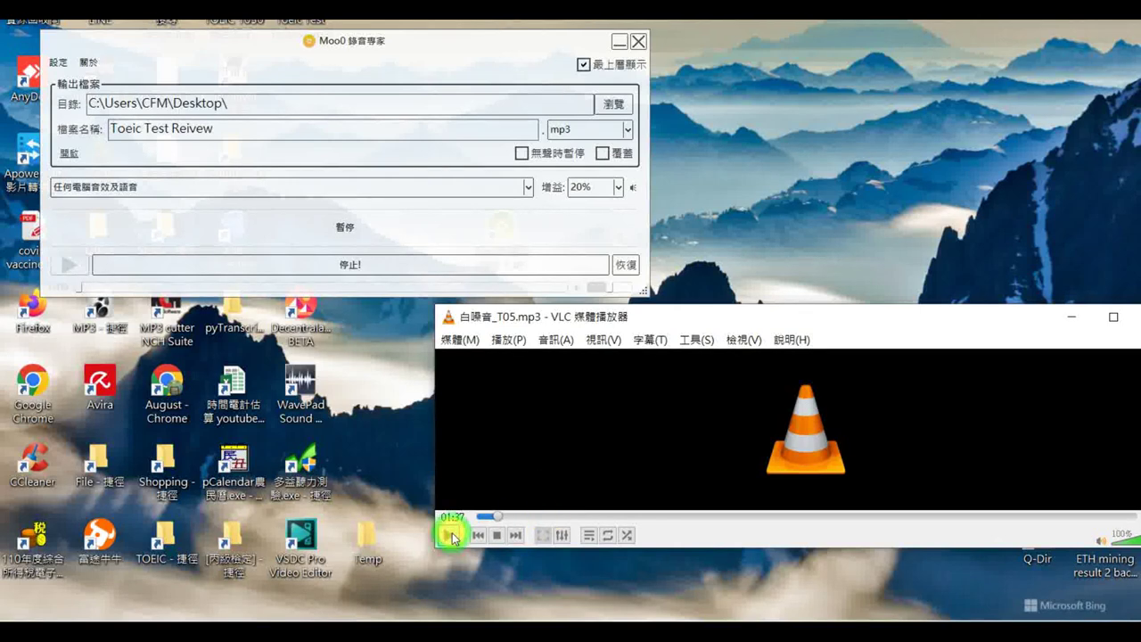
pyautogui.click(496, 517)
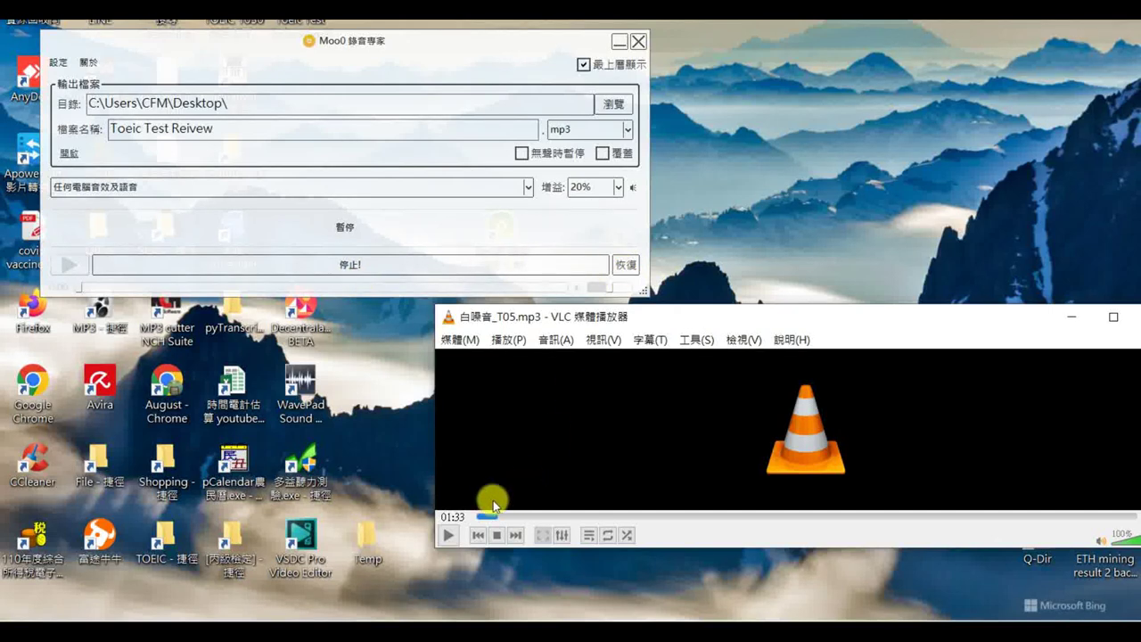
# Resume the recording, play the first passage from 01:33 to about 01:59, and pause both the recorder and VLC
pyautogui.click(625, 265)
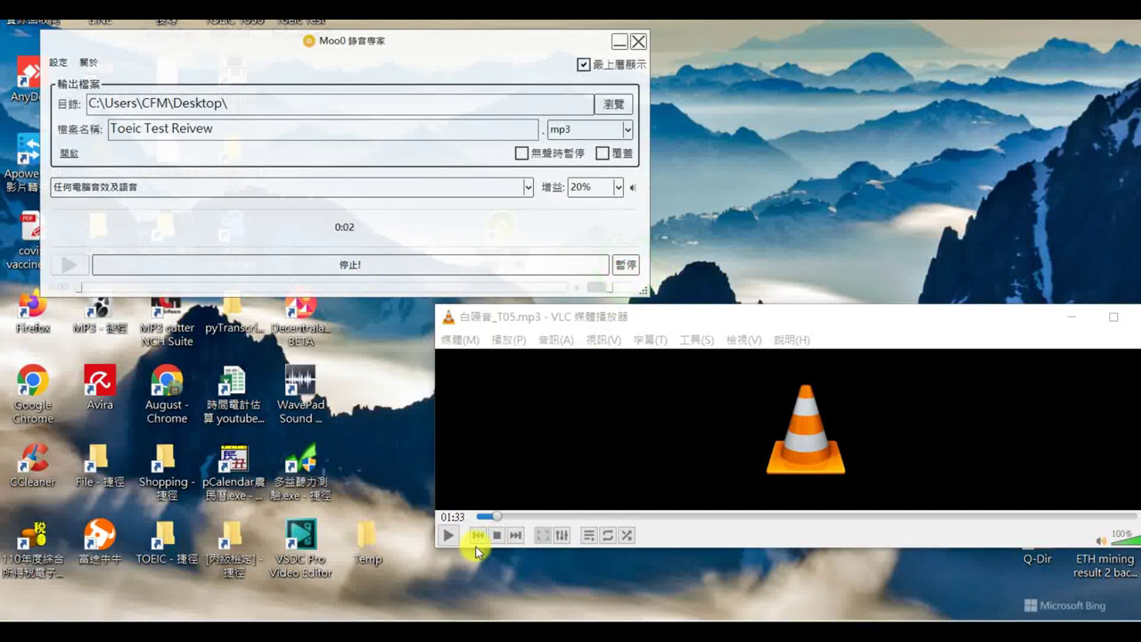
pyautogui.click(449, 535)
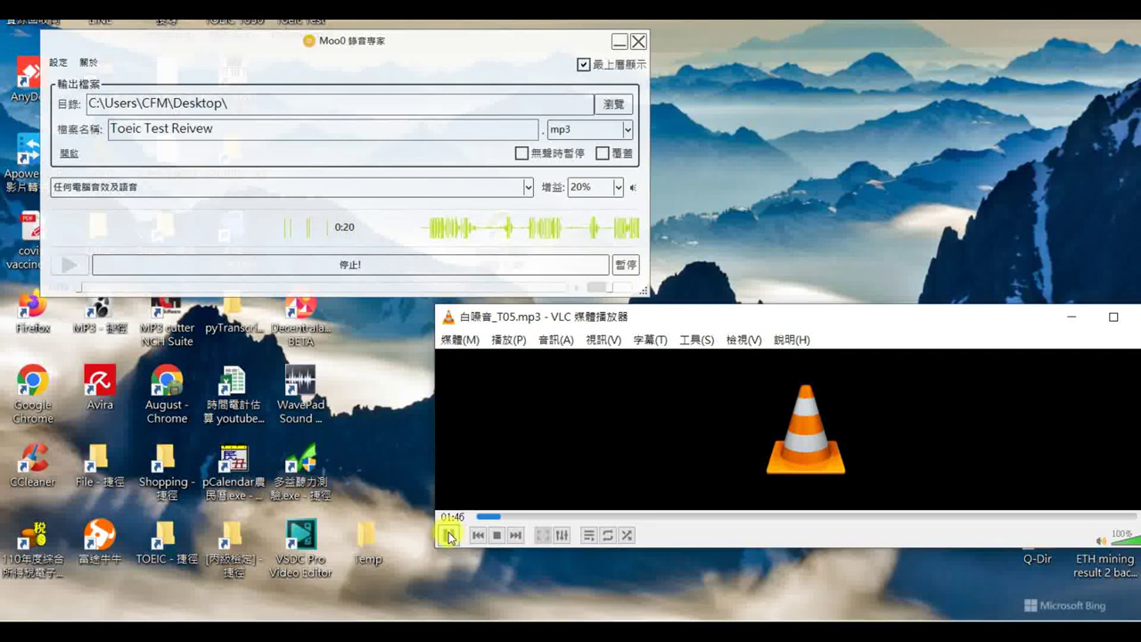
pyautogui.click(627, 266)
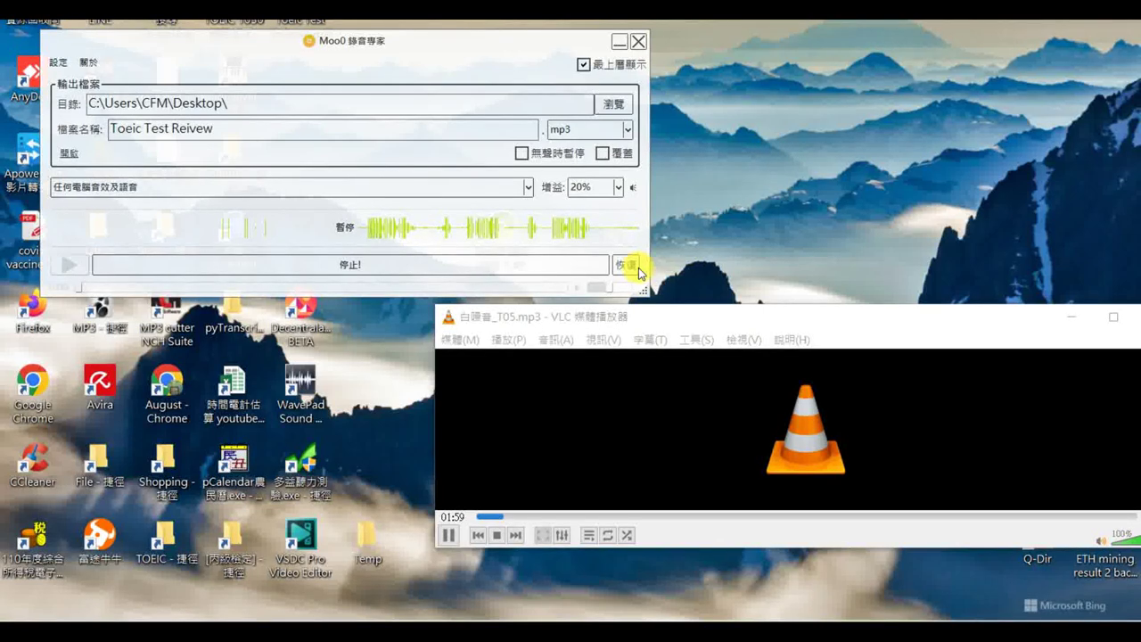
pyautogui.click(448, 535)
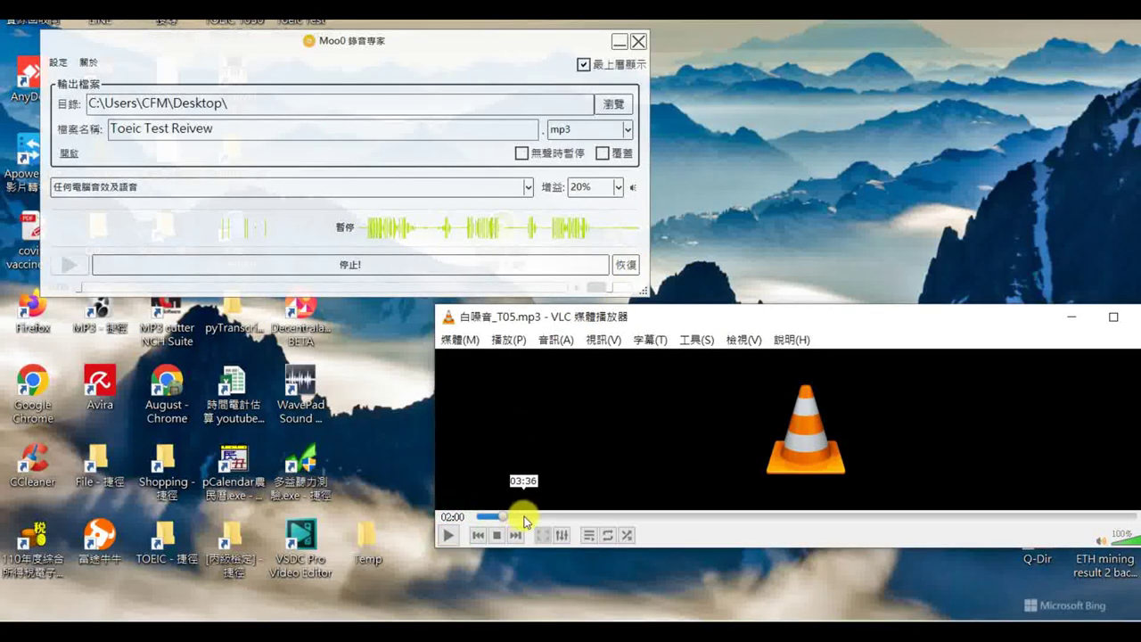
# Seek through the track to locate the second passage and pause VLC playback at about 04:42
pyautogui.click(531, 516)
pyautogui.click(450, 536)
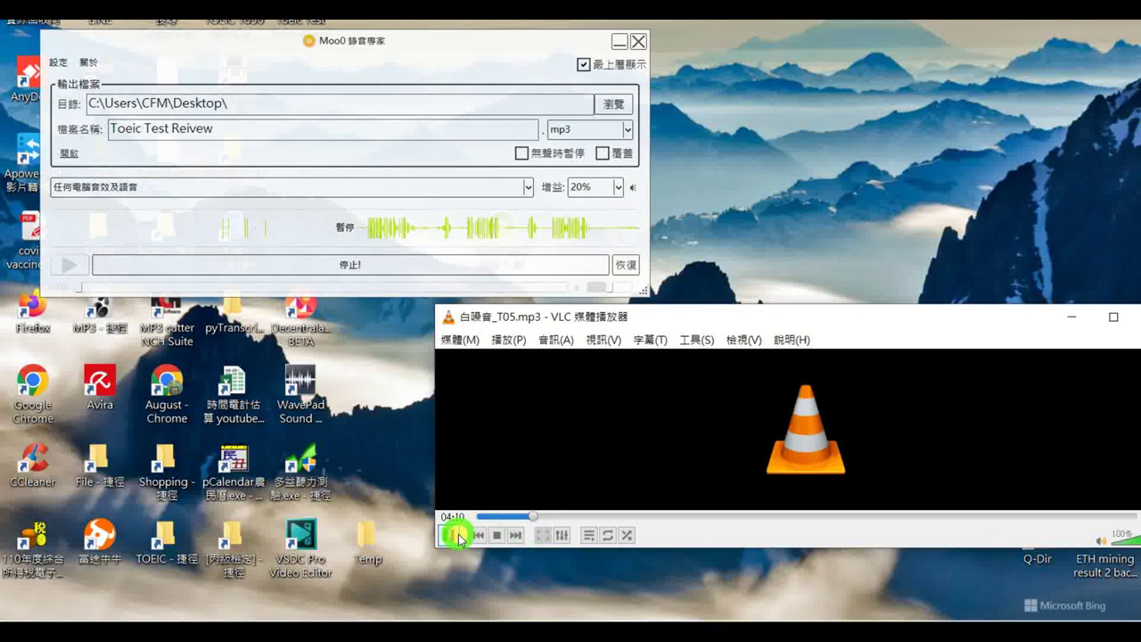
pyautogui.click(540, 516)
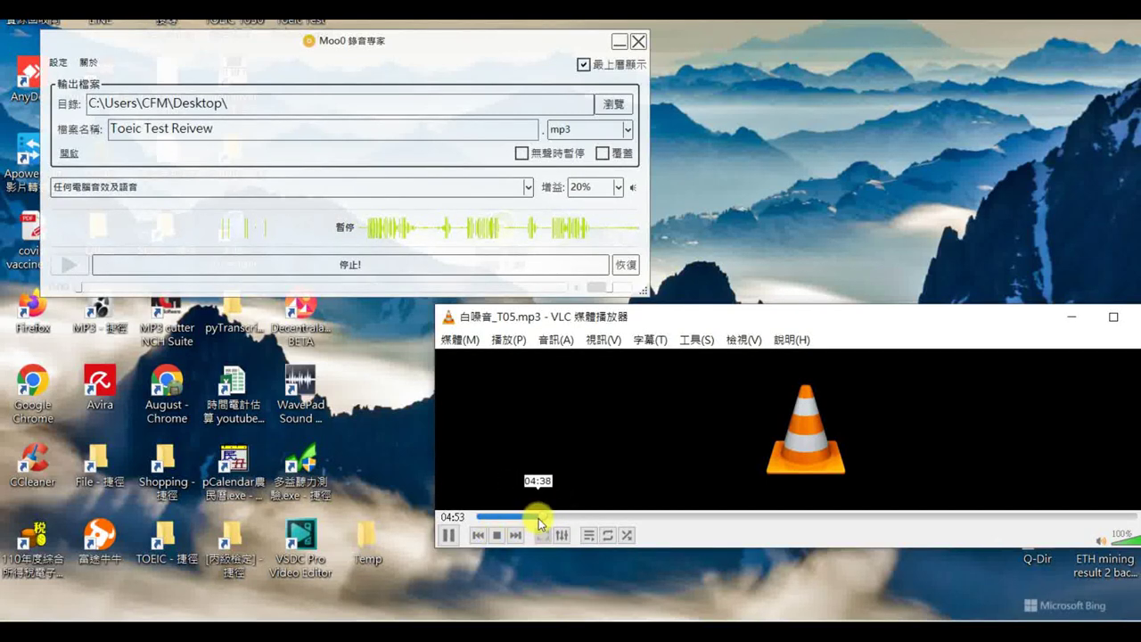
pyautogui.click(539, 516)
pyautogui.click(448, 535)
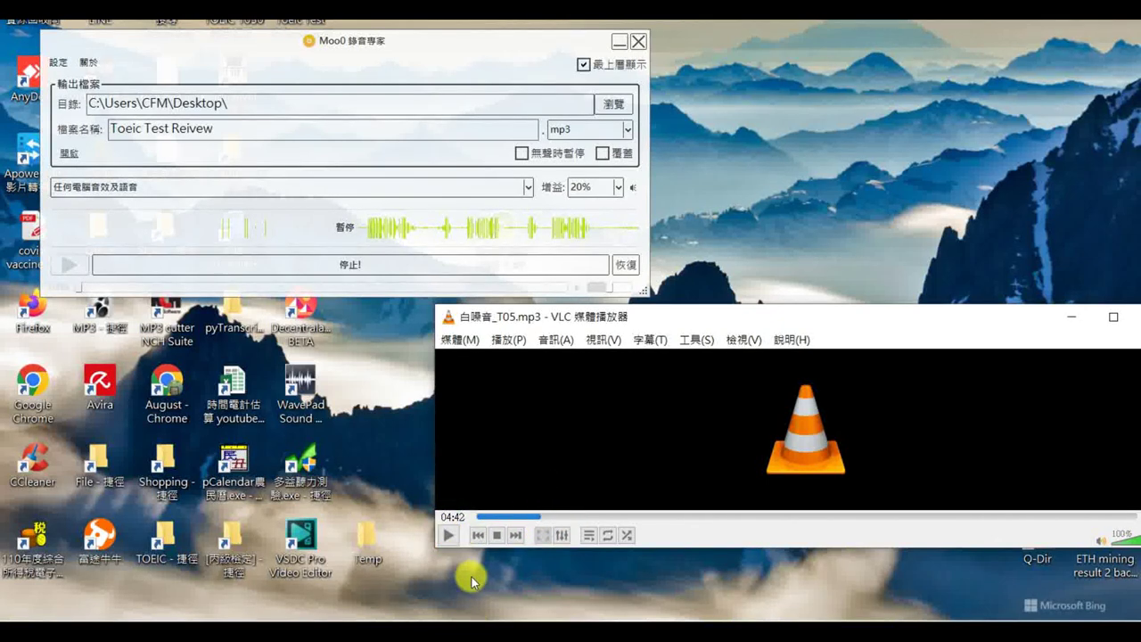
# Record the second passage from 04:42 to about 05:02 by resuming playback and recording, and pause both again
pyautogui.click(448, 534)
pyautogui.click(626, 265)
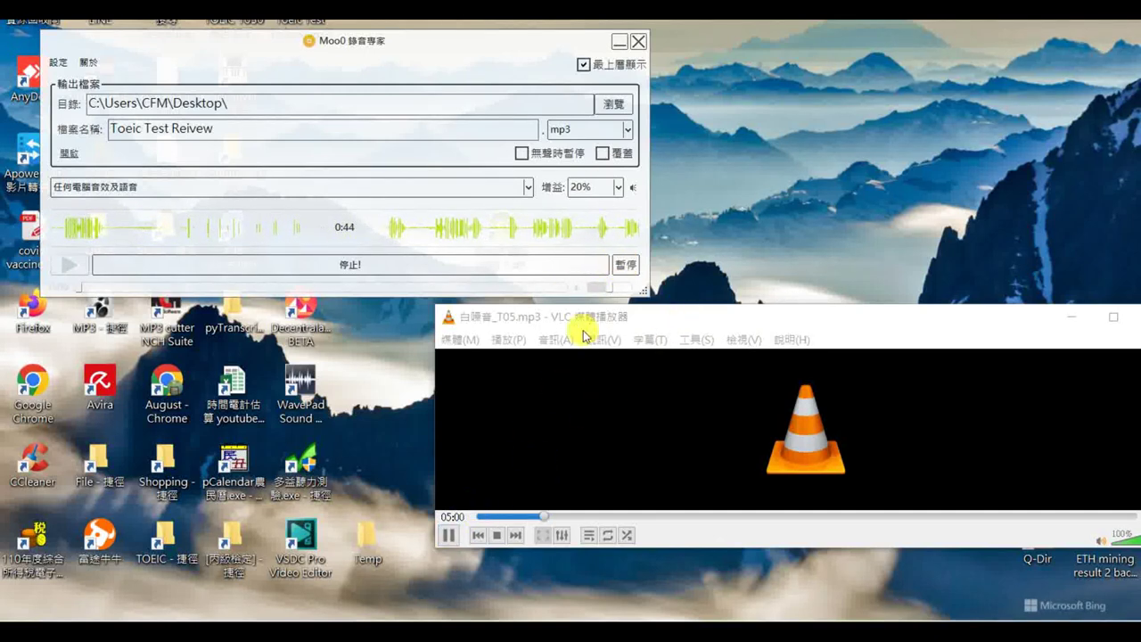
pyautogui.click(624, 266)
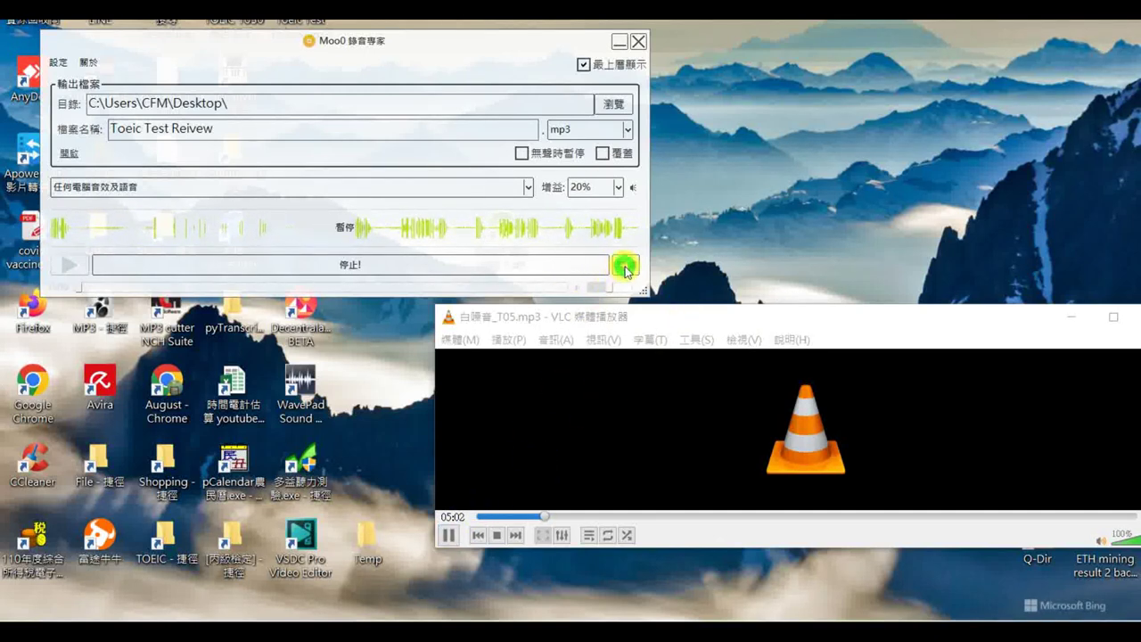
pyautogui.click(451, 535)
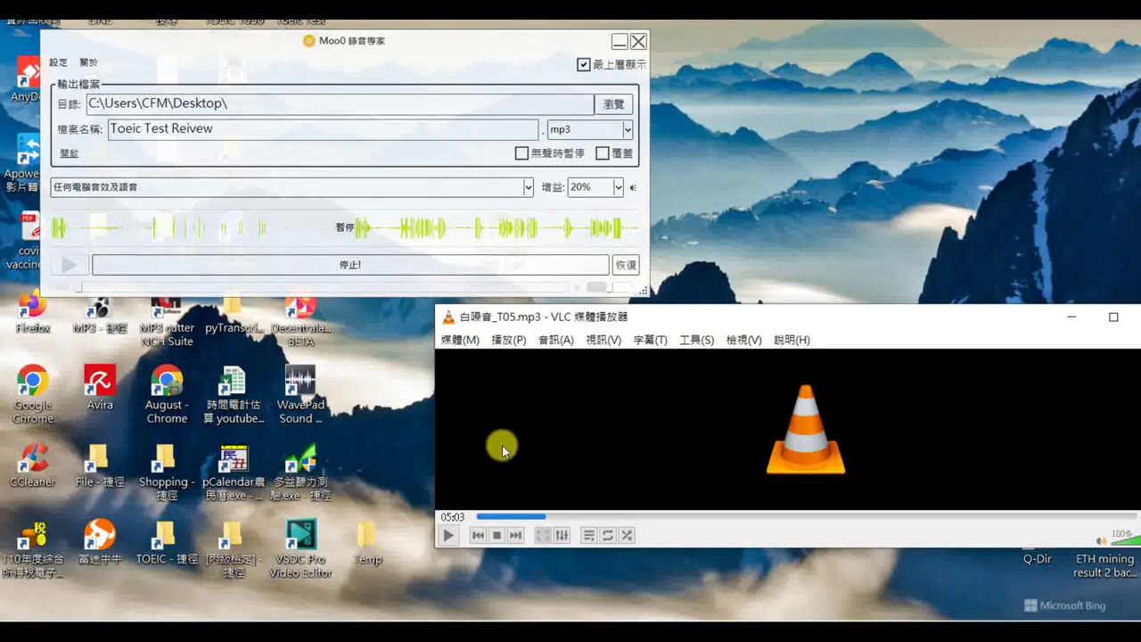
# Open the Windows sound settings and their sound control dialog, and move the Moo0 recorder window clear of the dialog
pyautogui.moveTo(902, 617)
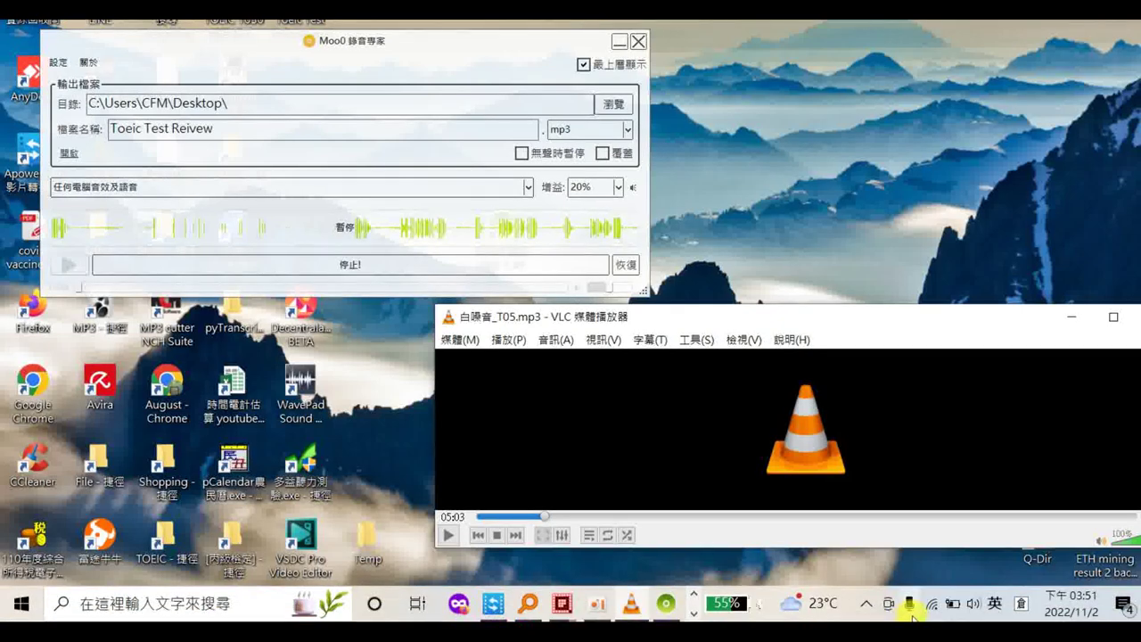
pyautogui.click(975, 608)
pyautogui.rightClick(975, 608)
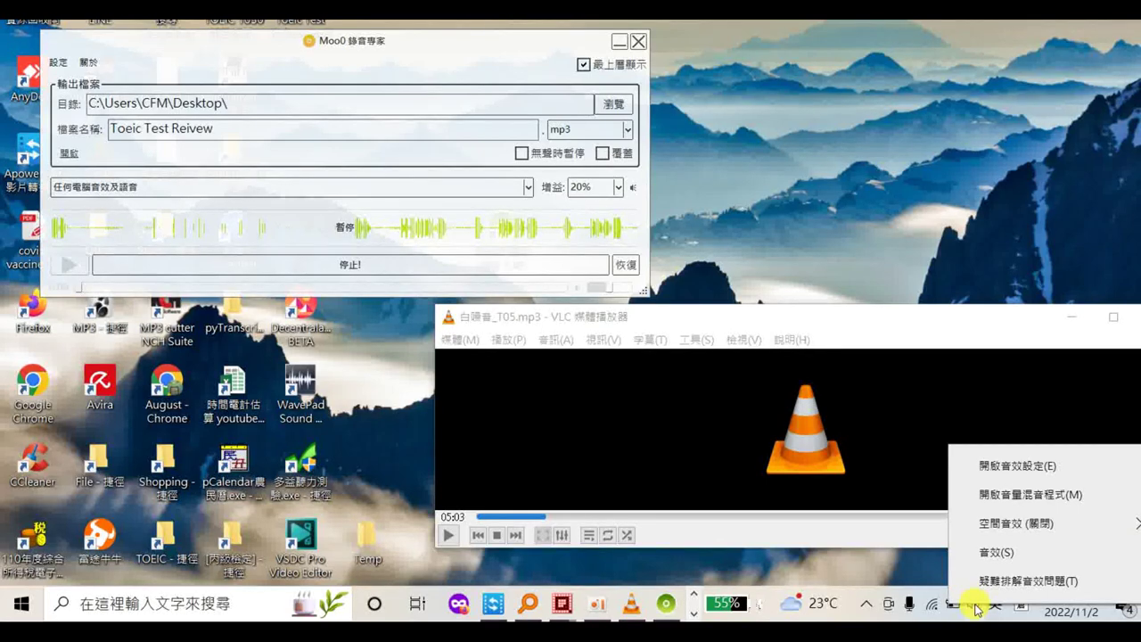
pyautogui.click(1013, 464)
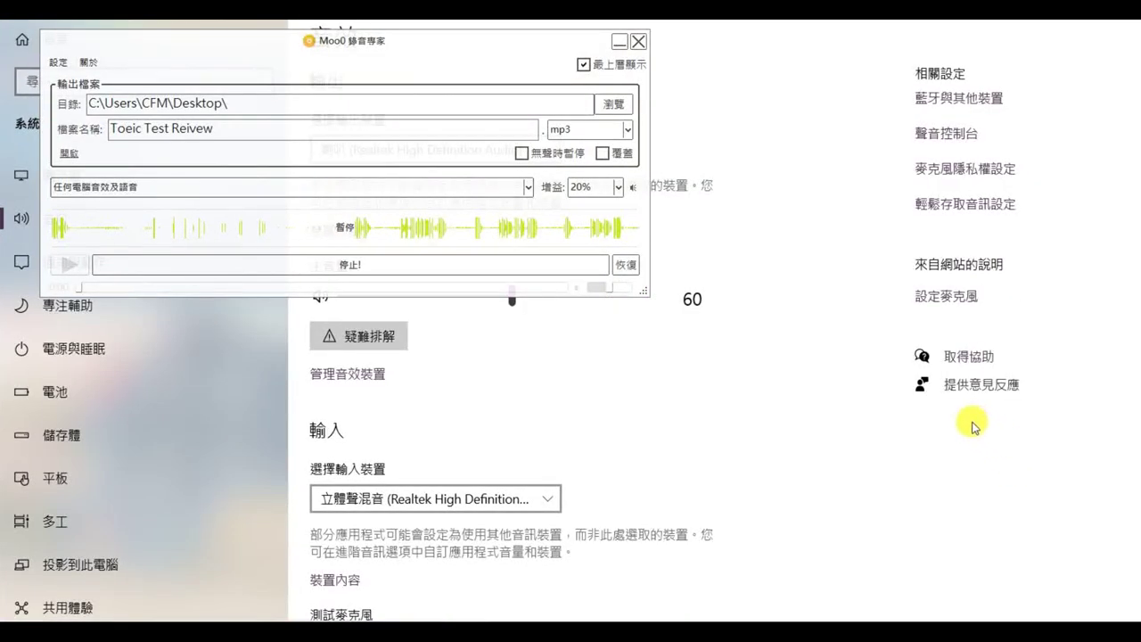
pyautogui.click(942, 136)
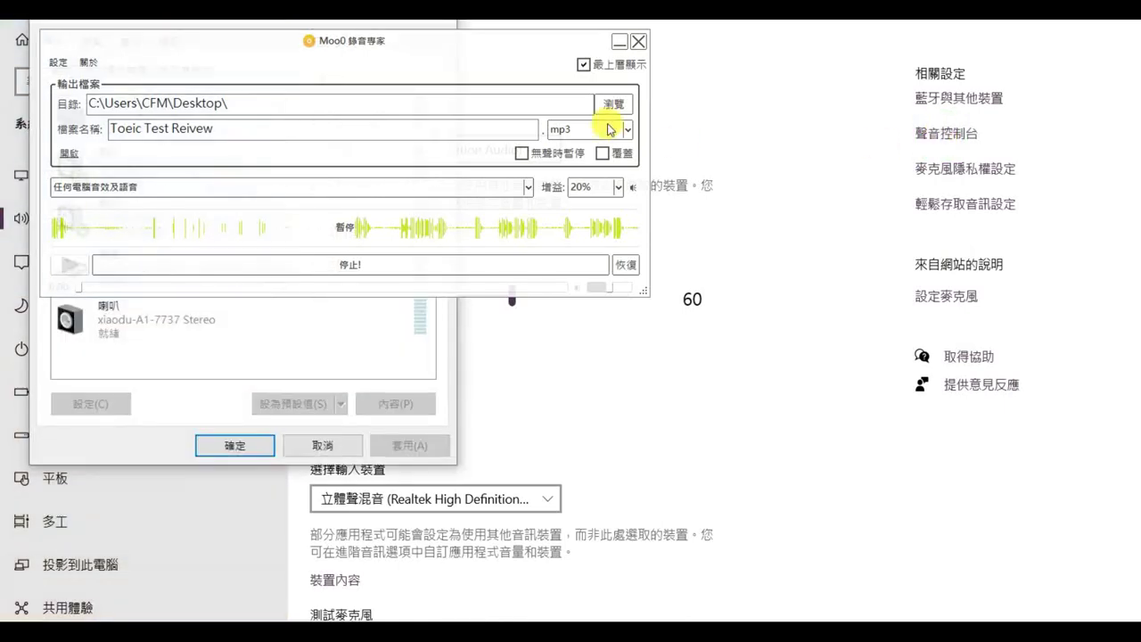
pyautogui.click(381, 44)
pyautogui.moveTo(381, 45); pyautogui.dragTo(848, 178)
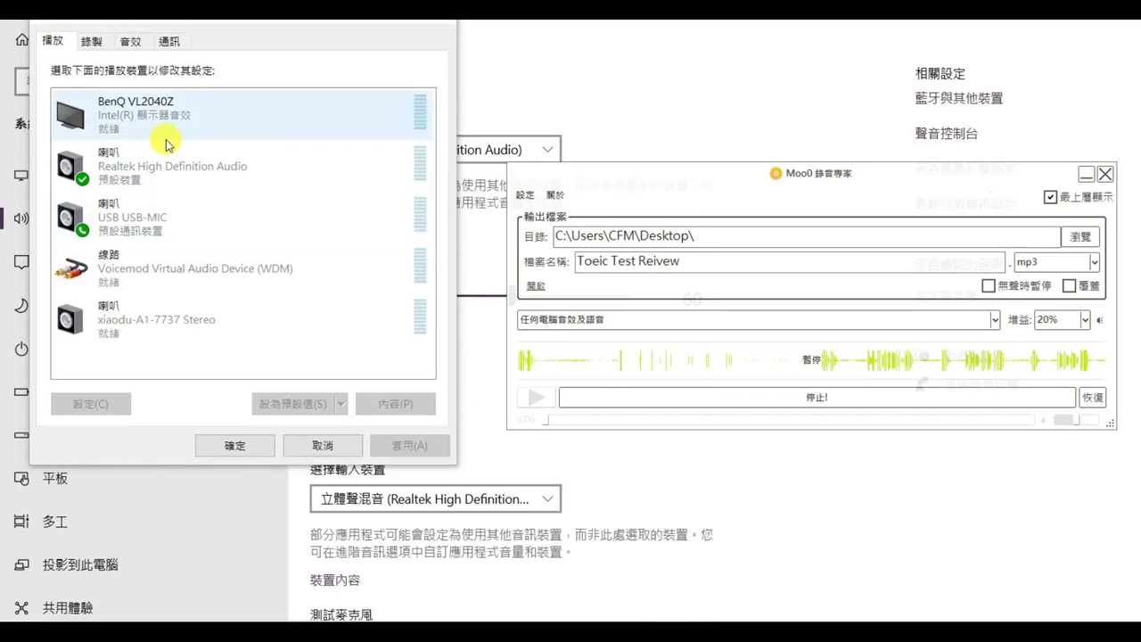
# Examine the recording devices, including the options for the Voicemod microphone, and select the Realtek stereo mix device (立體聲混音)
pyautogui.click(92, 41)
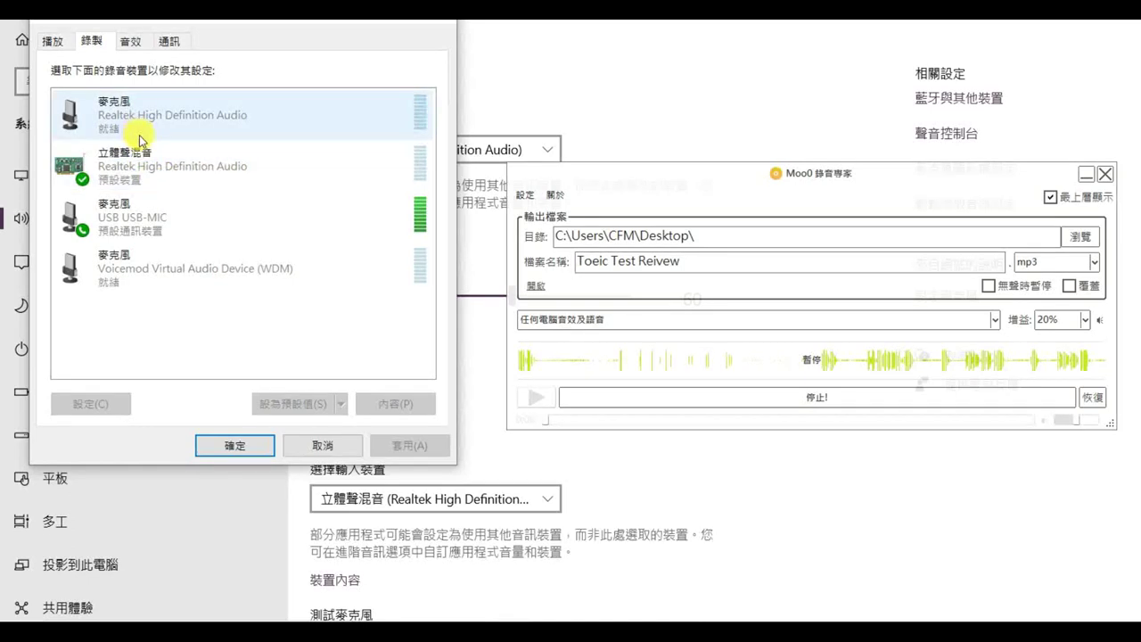
pyautogui.rightClick(193, 276)
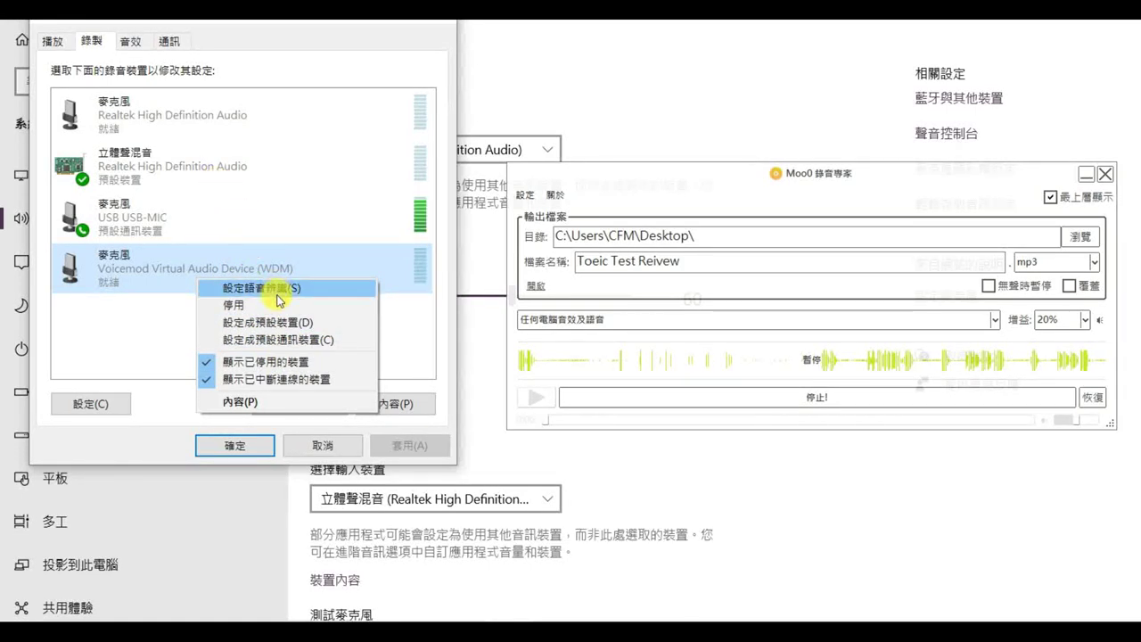
pyautogui.click(225, 168)
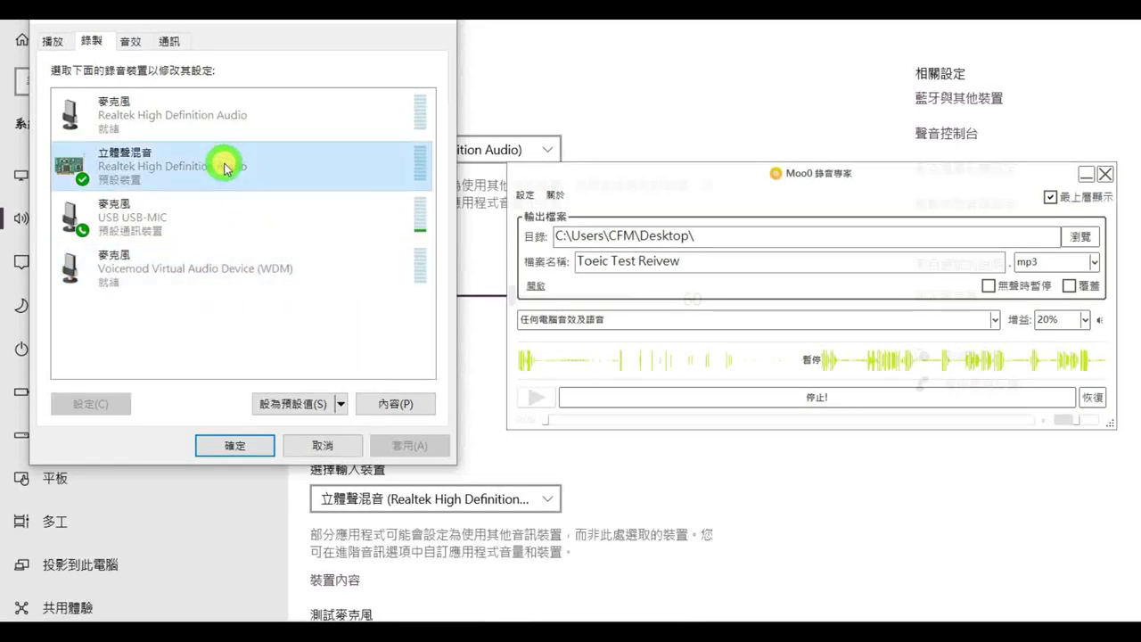